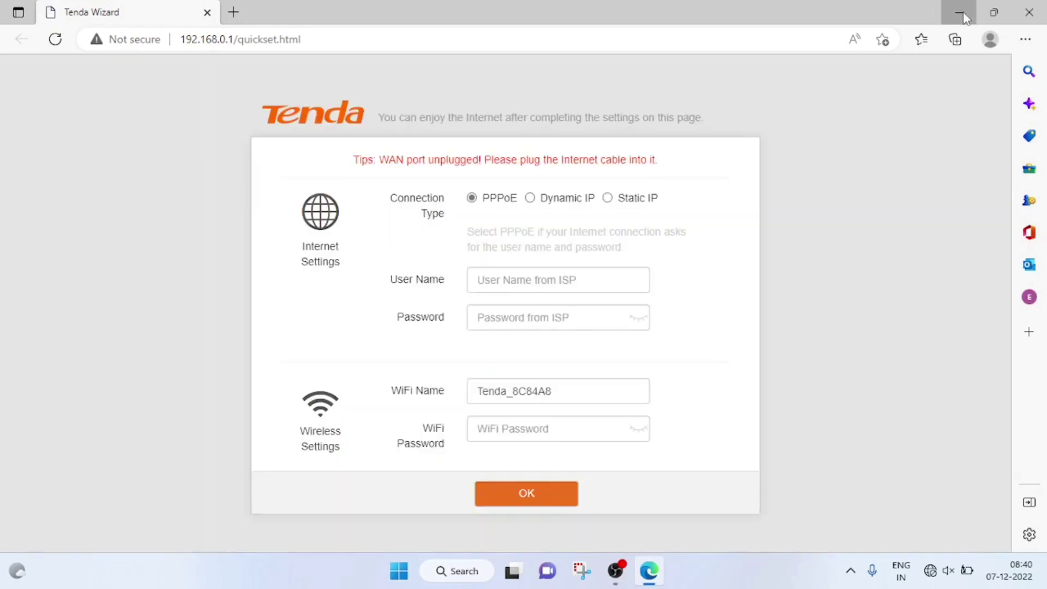
Minimize Edge once the Tenda quick setup page at 192.168.0.1 has loaded
{"action": "left_click", "coordinate": [961, 12]}
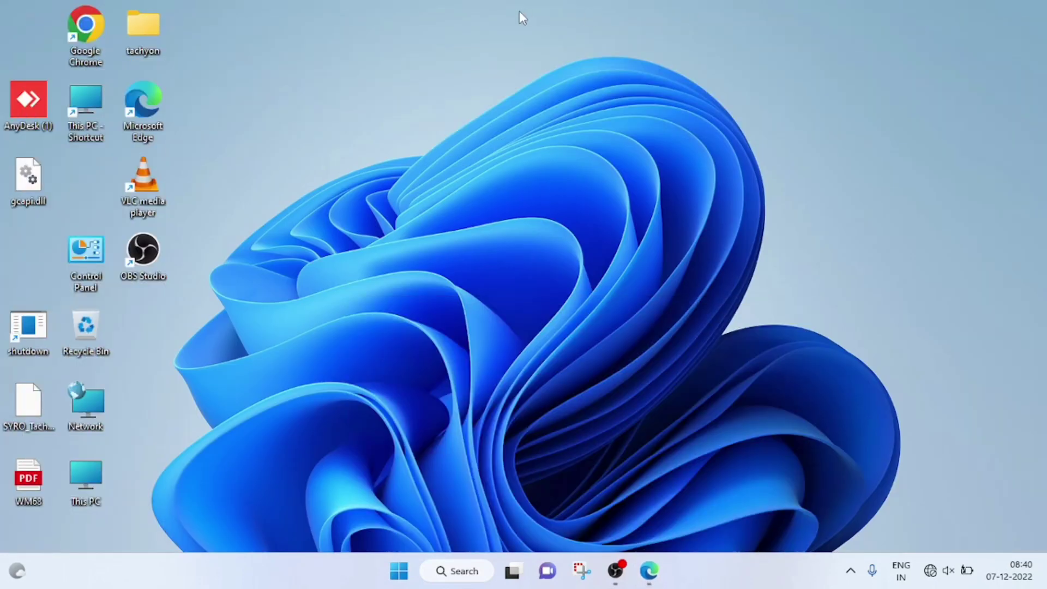
Launch Chrome and load the Tenda quick setup wizard at 192.168.0.1
{"action": "double_click", "coordinate": [99, 25]}
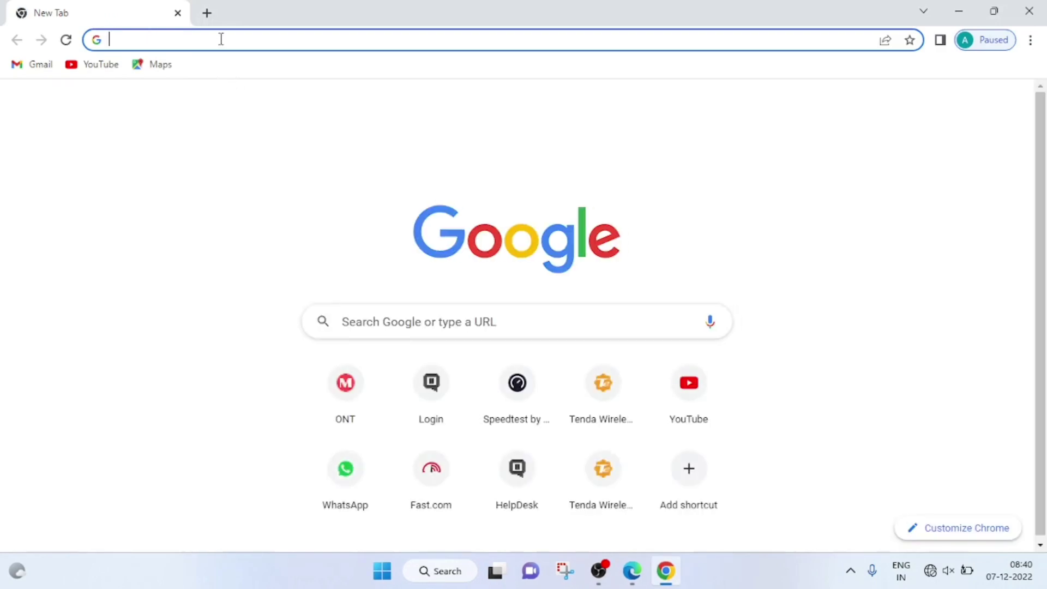
{"action": "type", "text": "192"}
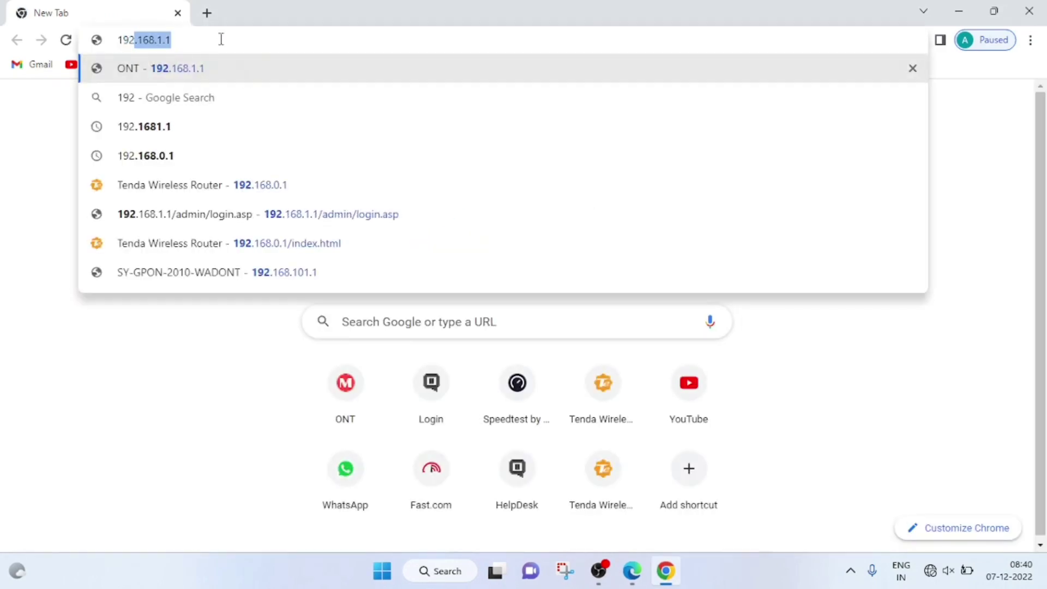
{"action": "type", "text": ".1"}
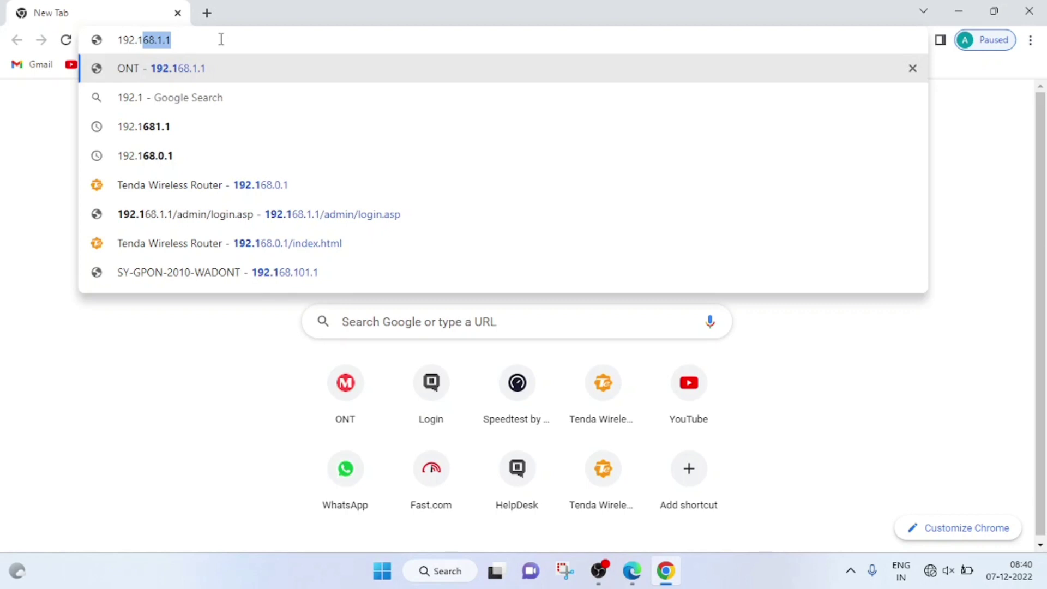
{"action": "type", "text": "68.0.1"}
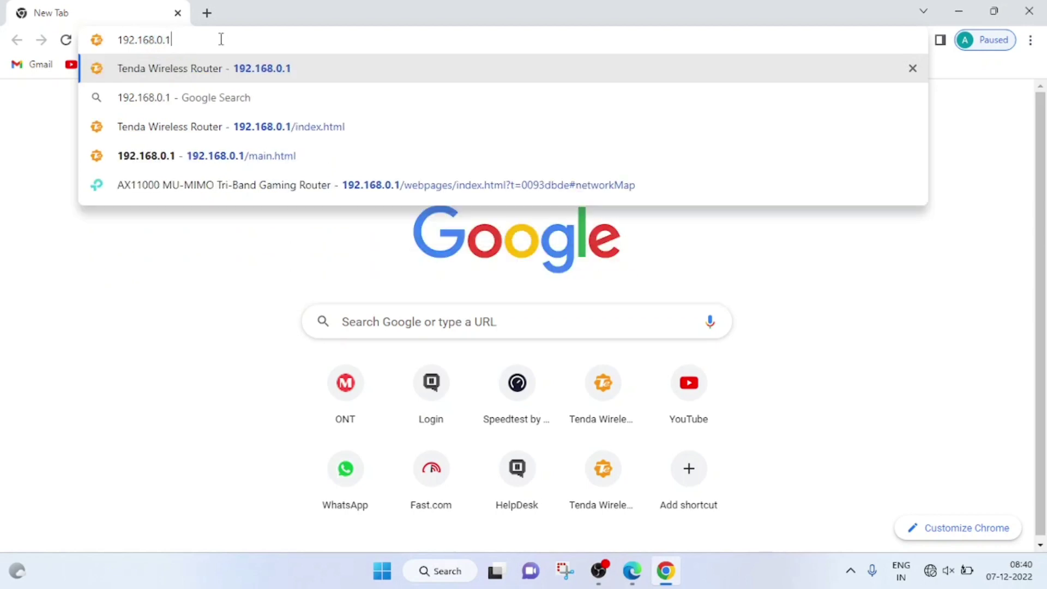
{"action": "key", "text": "Return"}
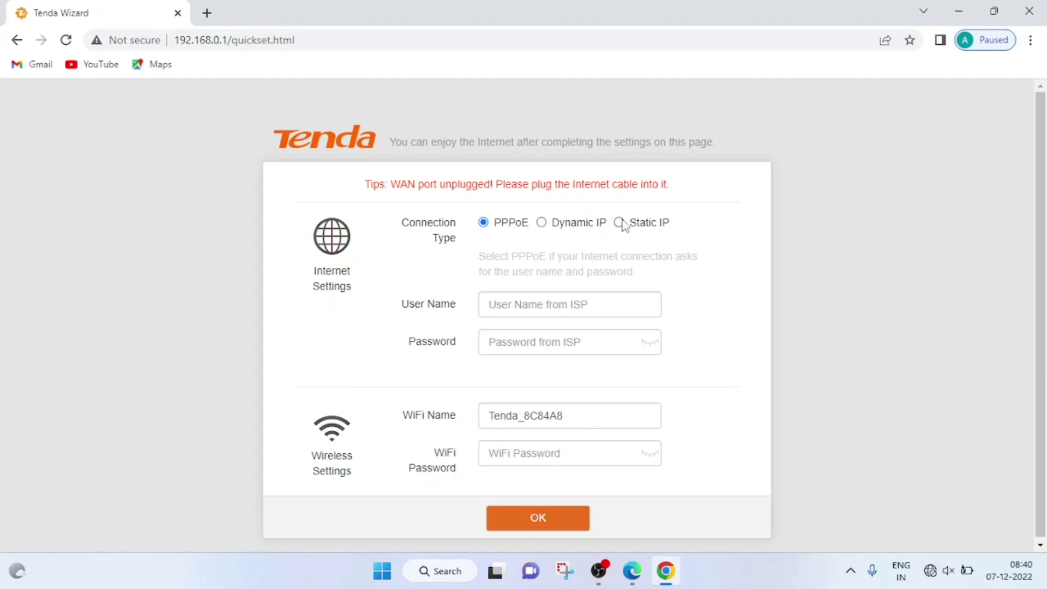
Switch the WAN type from PPPoE to Static IP, entering 192.168.1.2 and mask 255.255.255.0
{"action": "left_click", "coordinate": [619, 223]}
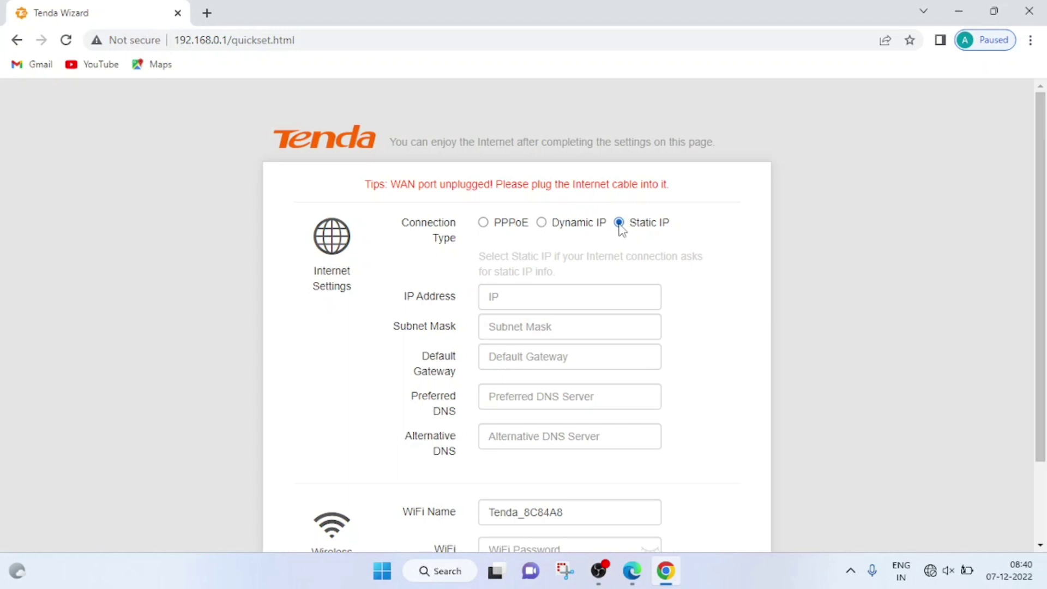
{"action": "left_click", "coordinate": [555, 290]}
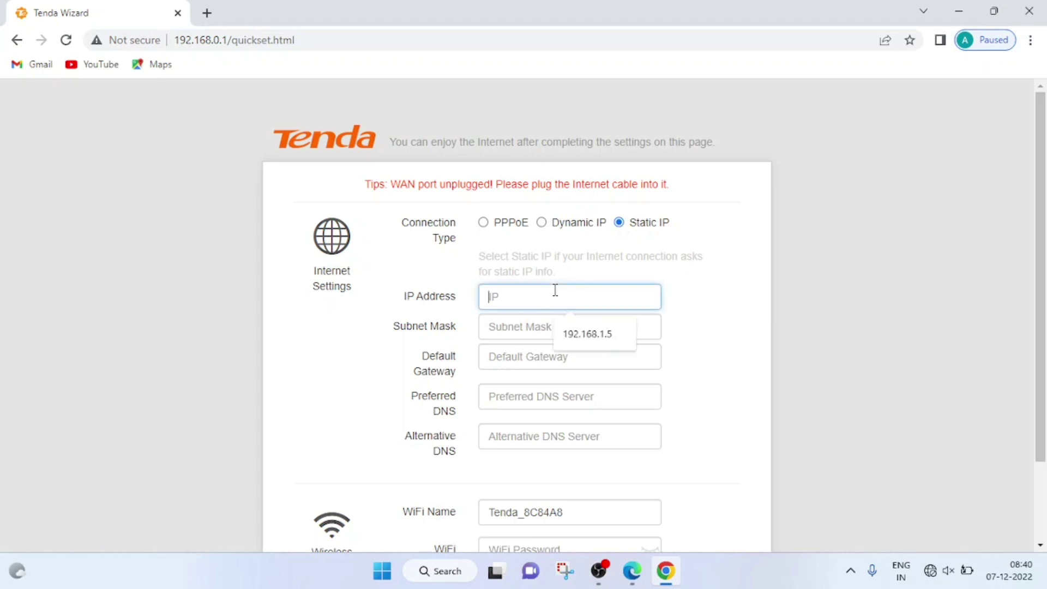
{"action": "type", "text": "192.168.1.2"}
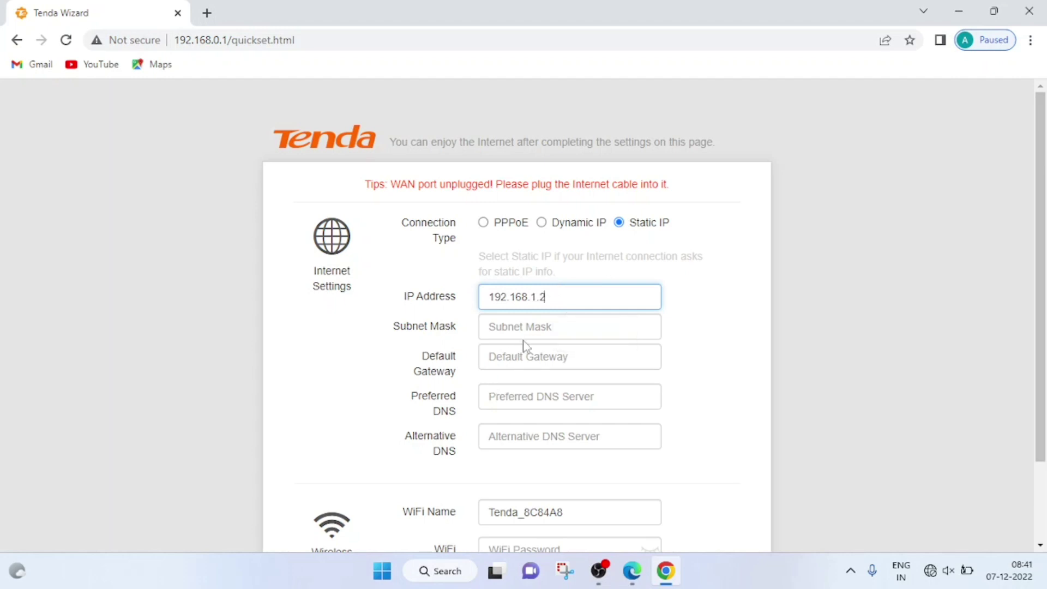
{"action": "left_click", "coordinate": [530, 326]}
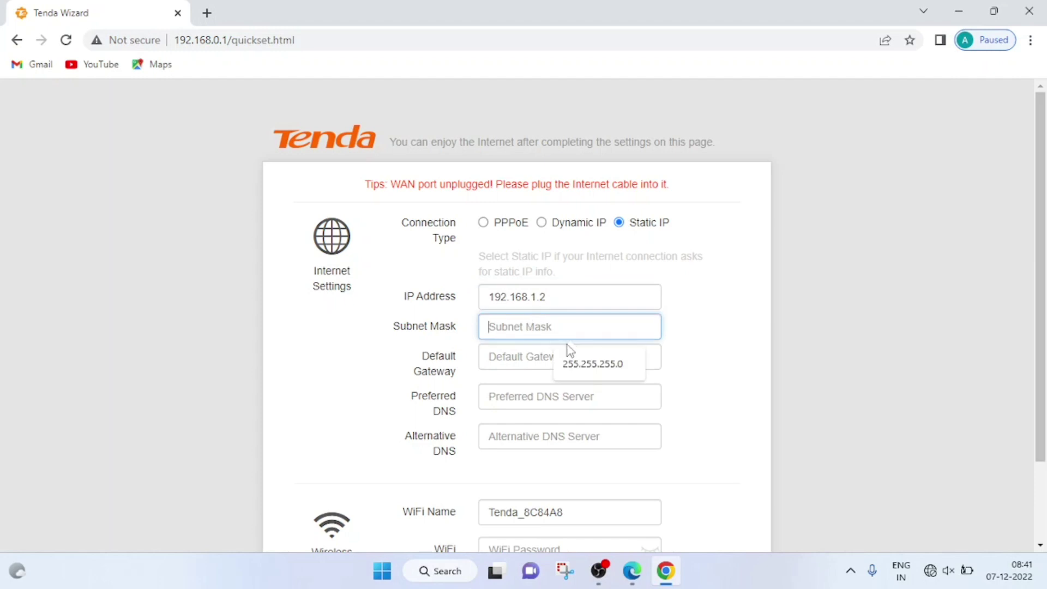
{"action": "type", "text": "255"}
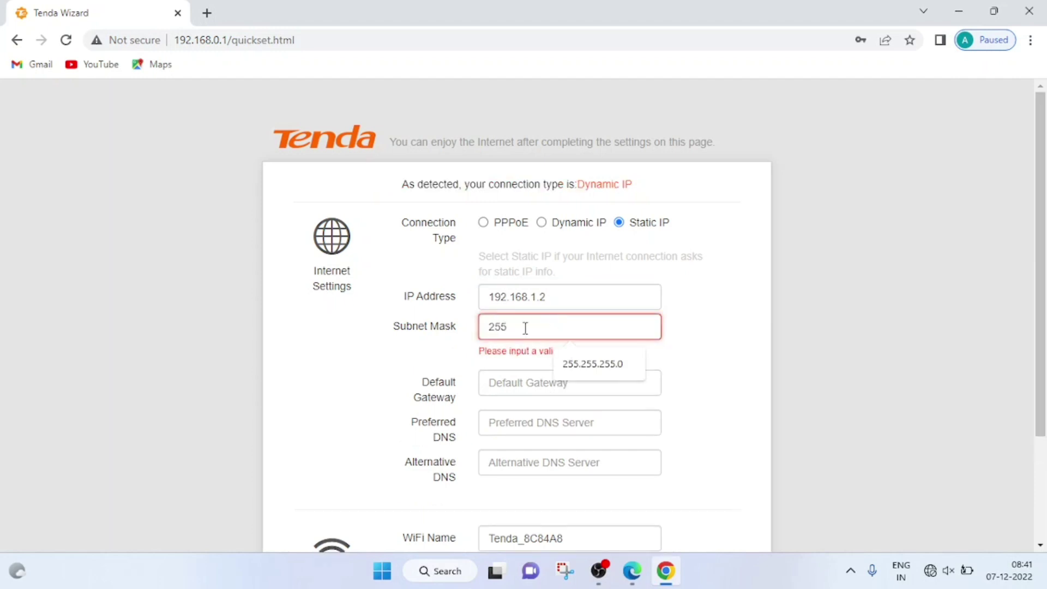
{"action": "type", "text": ".255"}
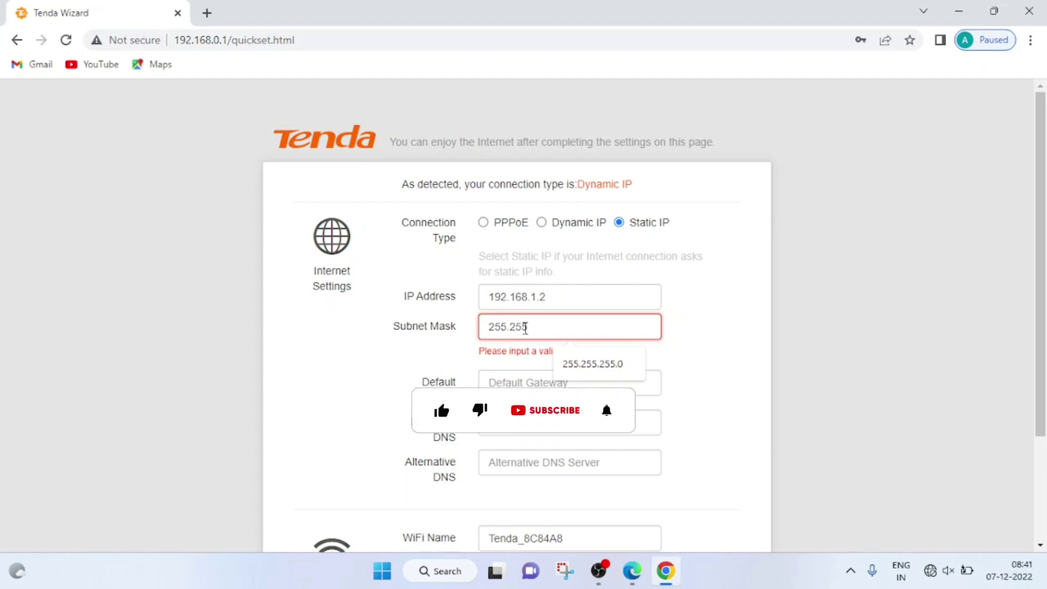
{"action": "type", "text": ".255"}
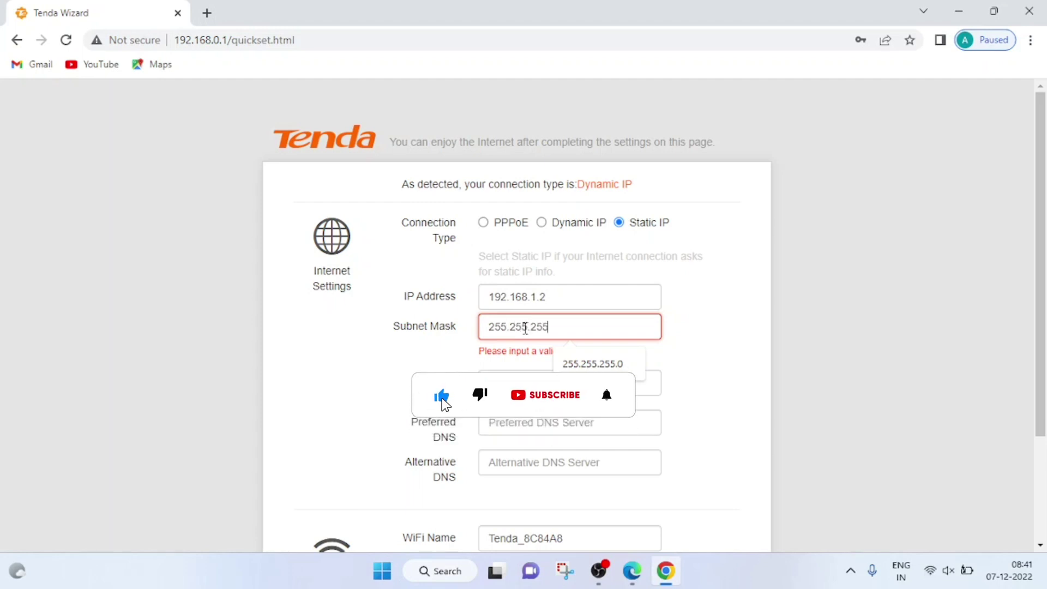
{"action": "type", "text": ".0"}
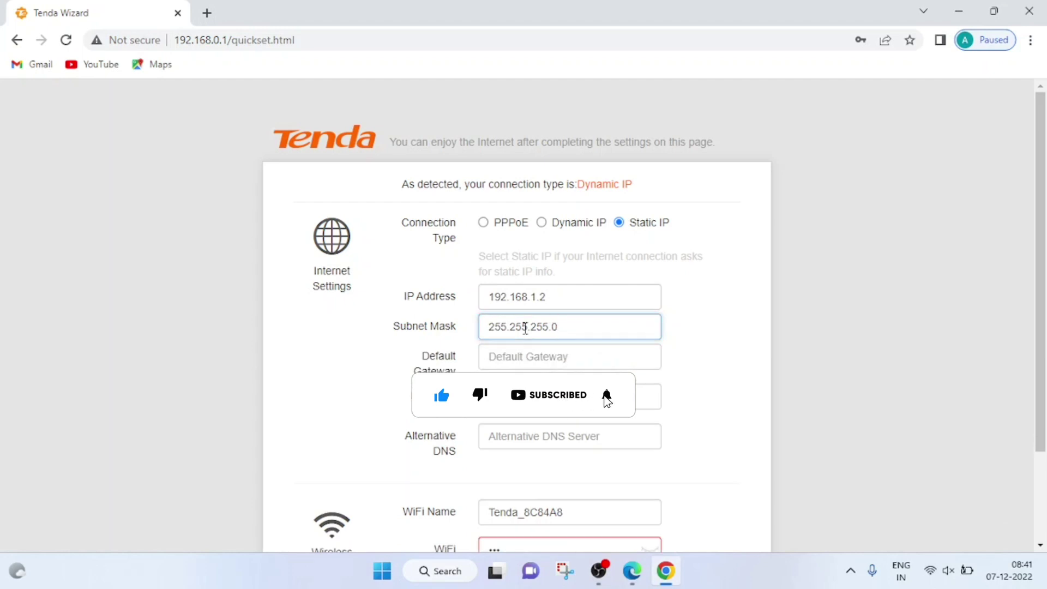
Enter default gateway 192.168.1.1 and preferred DNS 8.8.8.8
{"action": "left_click", "coordinate": [525, 356]}
{"action": "type", "text": "192.168"}
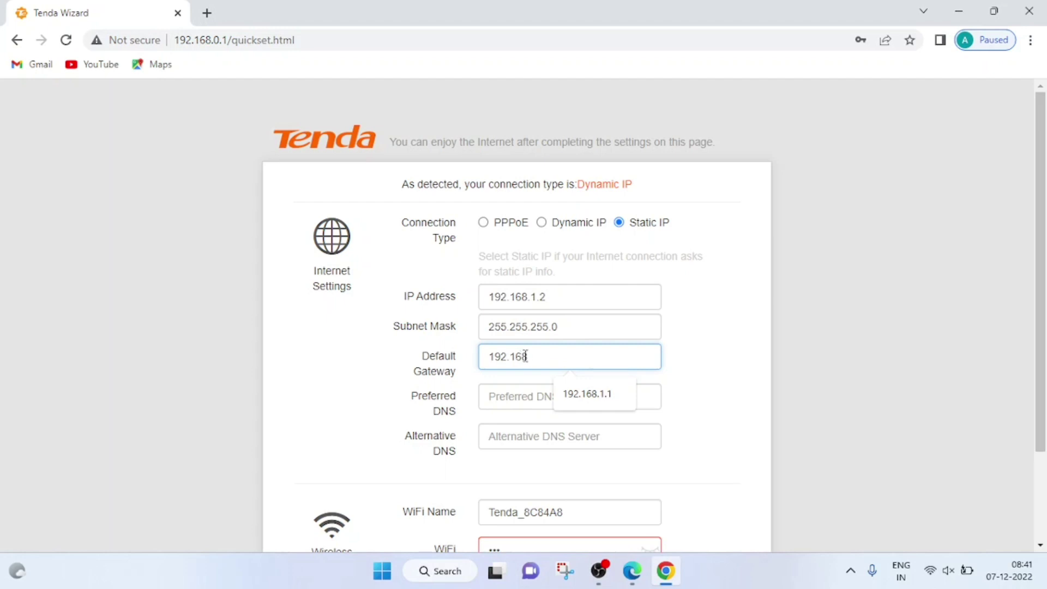
{"action": "type", "text": ".1.1"}
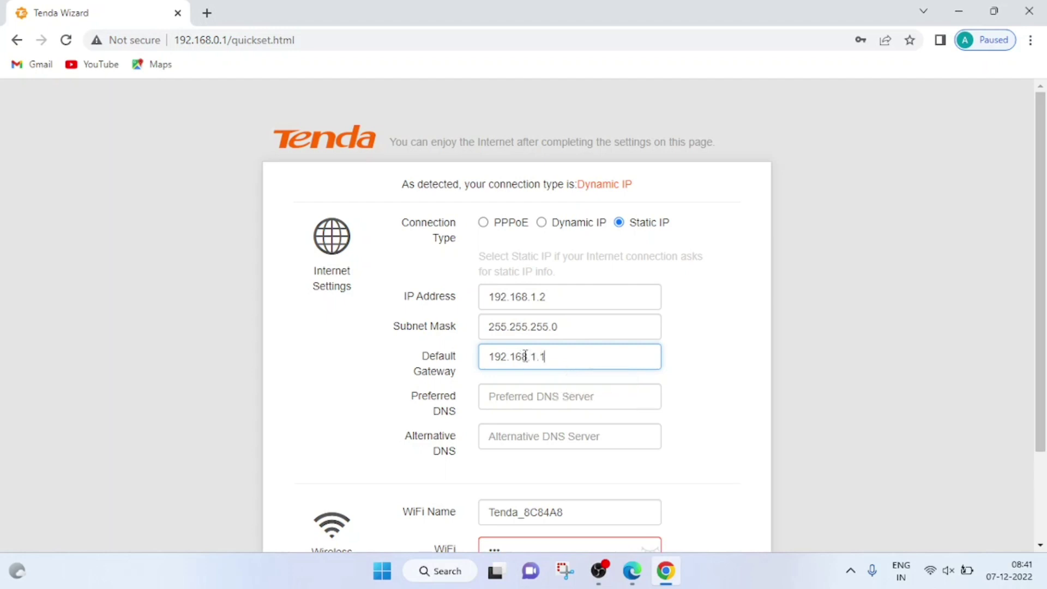
{"action": "left_click", "coordinate": [530, 393]}
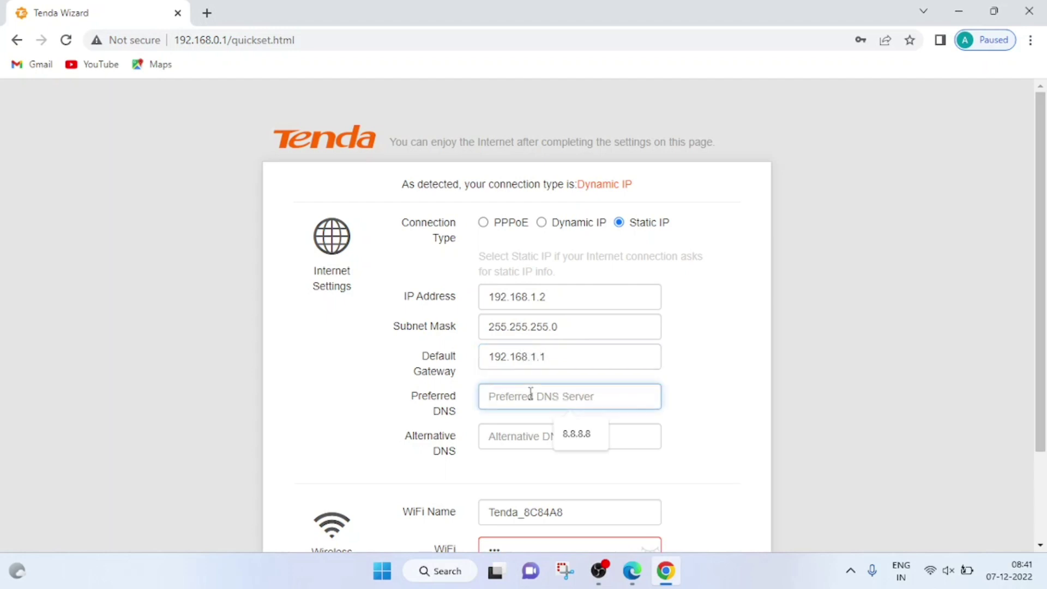
{"action": "type", "text": "8.8.8.8"}
Enter alternative DNS 8.8.4.4, correcting the stray comma typo
{"action": "left_click", "coordinate": [533, 437]}
{"action": "type", "text": "8.8"}
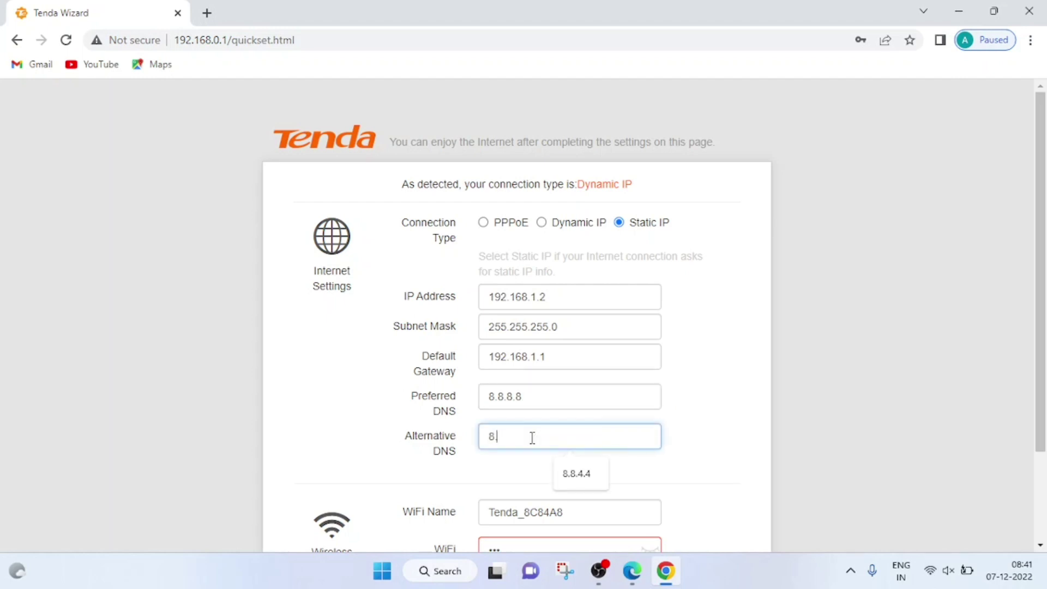
{"action": "type", "text": ".8"}
{"action": "key", "text": "BackSpace"}
{"action": "key", "text": "BackSpace"}
{"action": "type", "text": ".4,4"}
{"action": "left_click", "coordinate": [582, 512]}
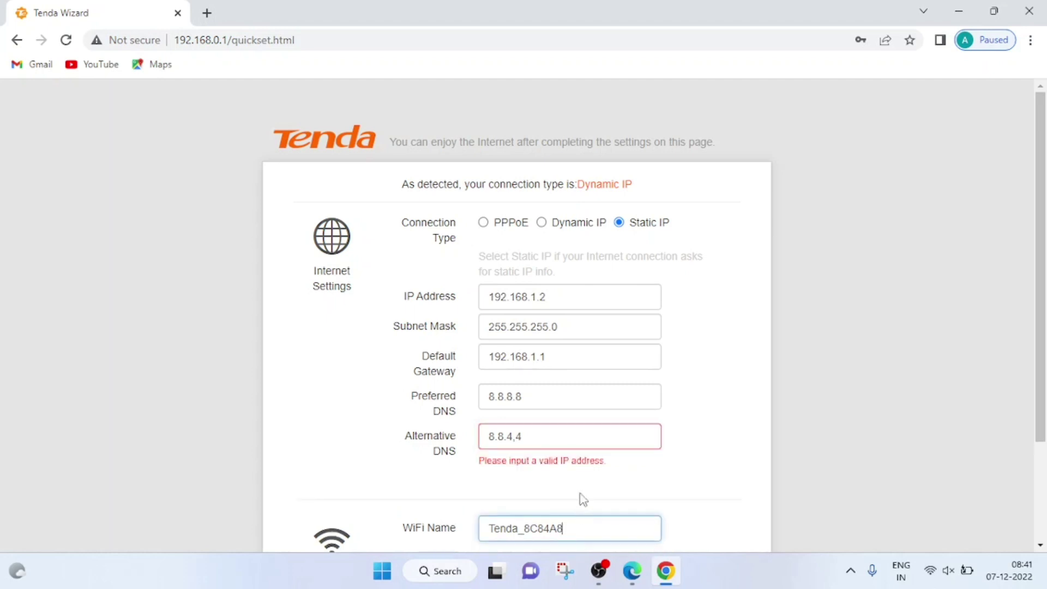
{"action": "left_click", "coordinate": [554, 436]}
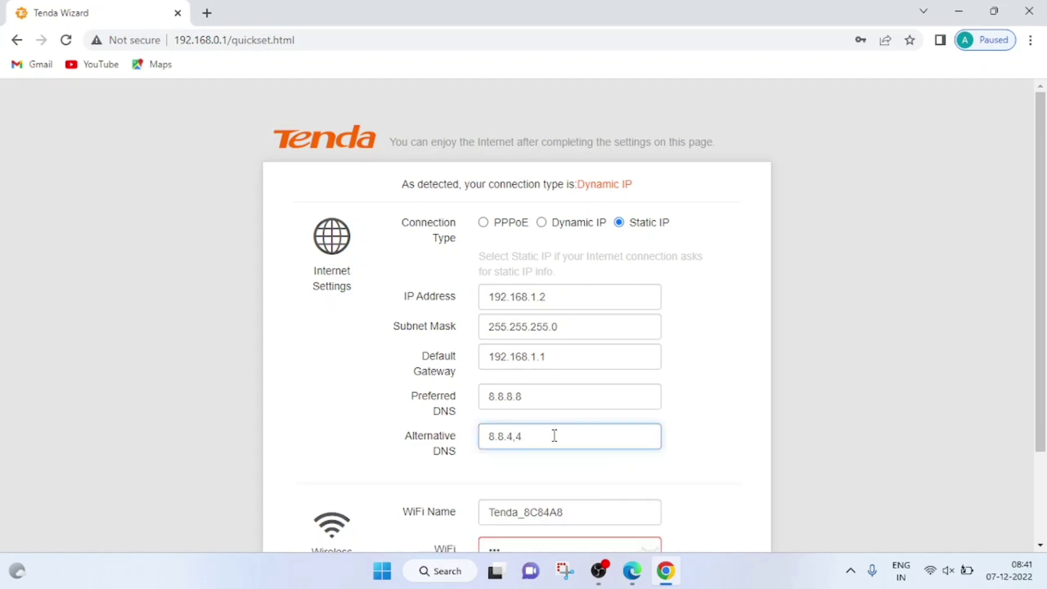
{"action": "key", "text": "BackSpace"}
{"action": "type", "text": ".4"}
Rename the WiFi network from Tenda_8C84A8 to 'static ip kaise set kare'
{"action": "left_click", "coordinate": [584, 514]}
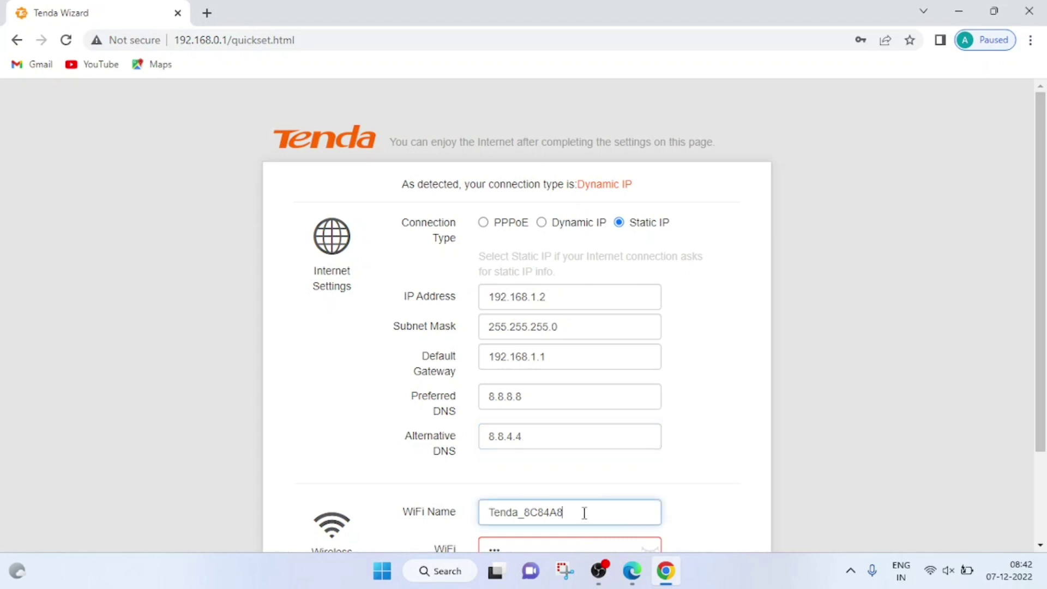
{"action": "key", "text": "BackSpace"}
{"action": "key", "text": "BackSpace"}
{"action": "key", "text": "BackSpace"}
{"action": "key", "text": "BackSpace"}
{"action": "key", "text": "BackSpace"}
{"action": "key", "text": "BackSpace"}
{"action": "key", "text": "BackSpace"}
{"action": "key", "text": "BackSpace"}
{"action": "key", "text": "BackSpace"}
{"action": "key", "text": "BackSpace"}
{"action": "key", "text": "BackSpace"}
{"action": "key", "text": "BackSpace"}
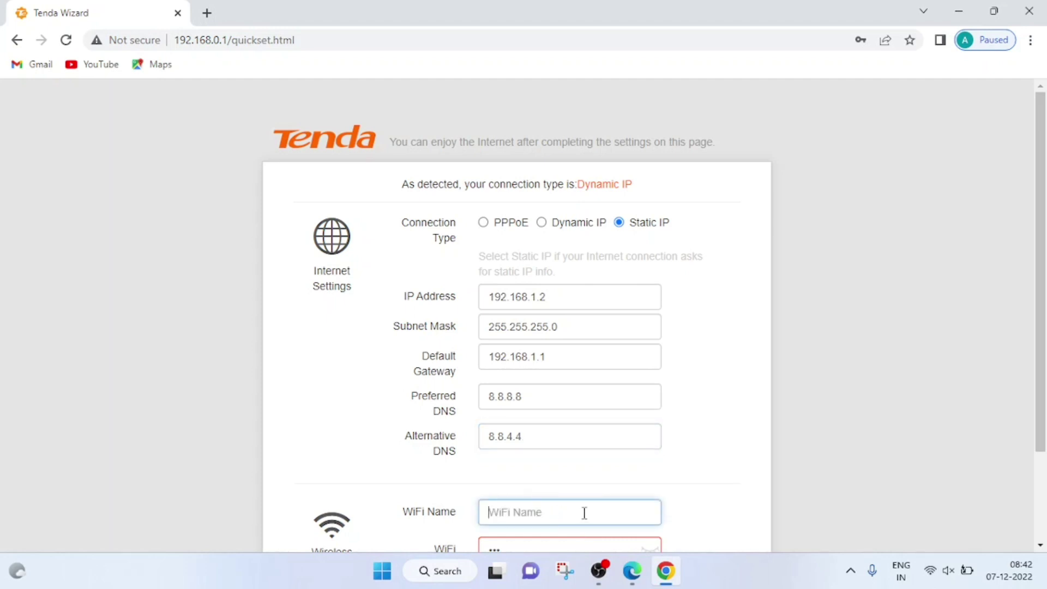
{"action": "type", "text": "sta"}
{"action": "key", "text": "BackSpace"}
{"action": "key", "text": "BackSpace"}
{"action": "key", "text": "BackSpace"}
{"action": "type", "text": "static ip kaise"}
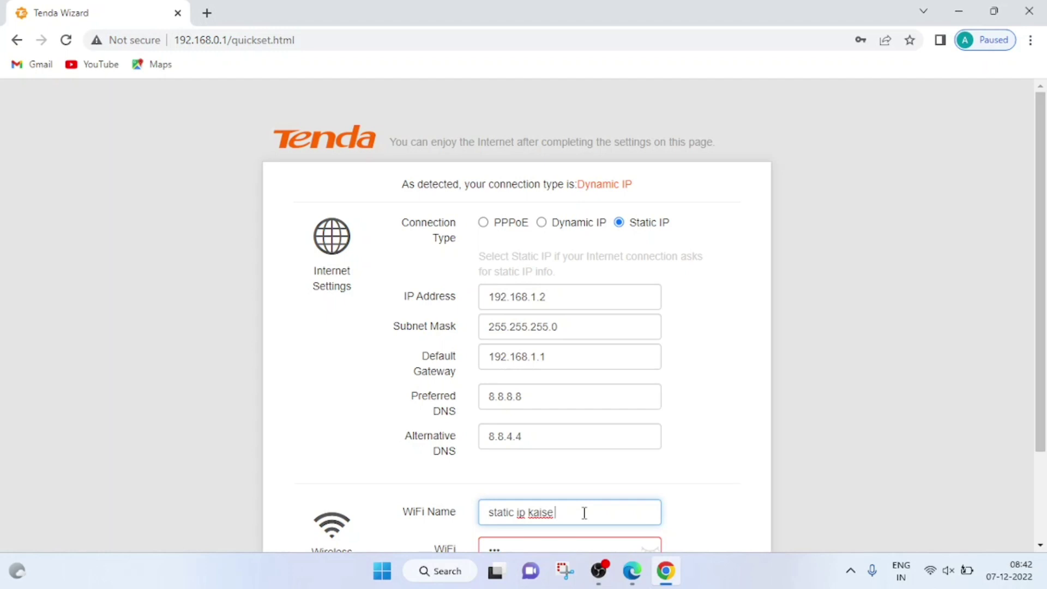
{"action": "type", "text": " set kare"}
{"action": "left_click", "coordinate": [670, 530]}
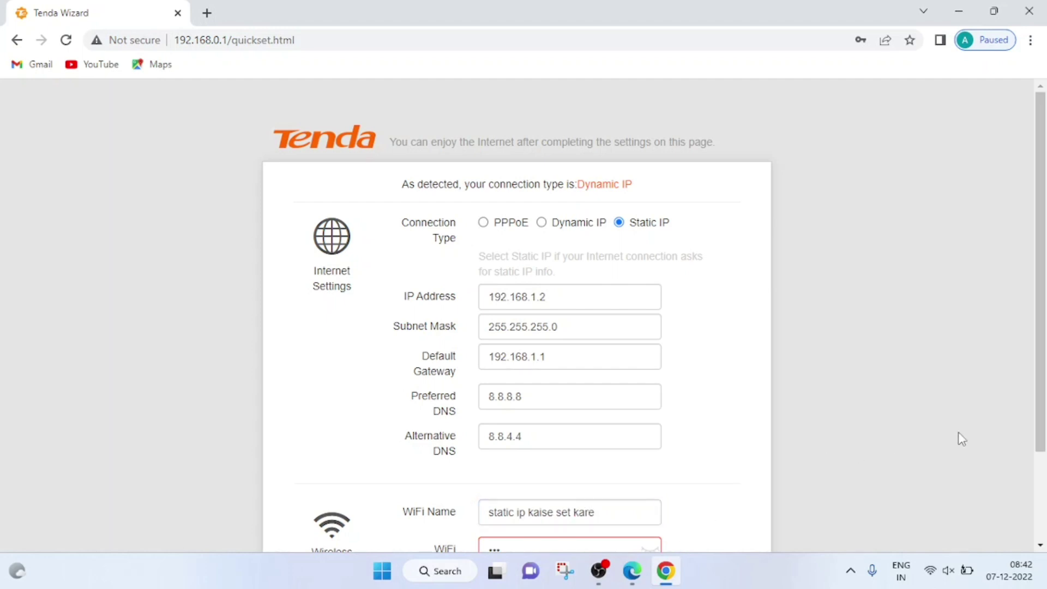
Replace the invalid WiFi password with a new 8-character password and save the quick setup
{"action": "scroll", "coordinate": [1044, 463], "scroll_direction": "down", "scroll_amount": 2}
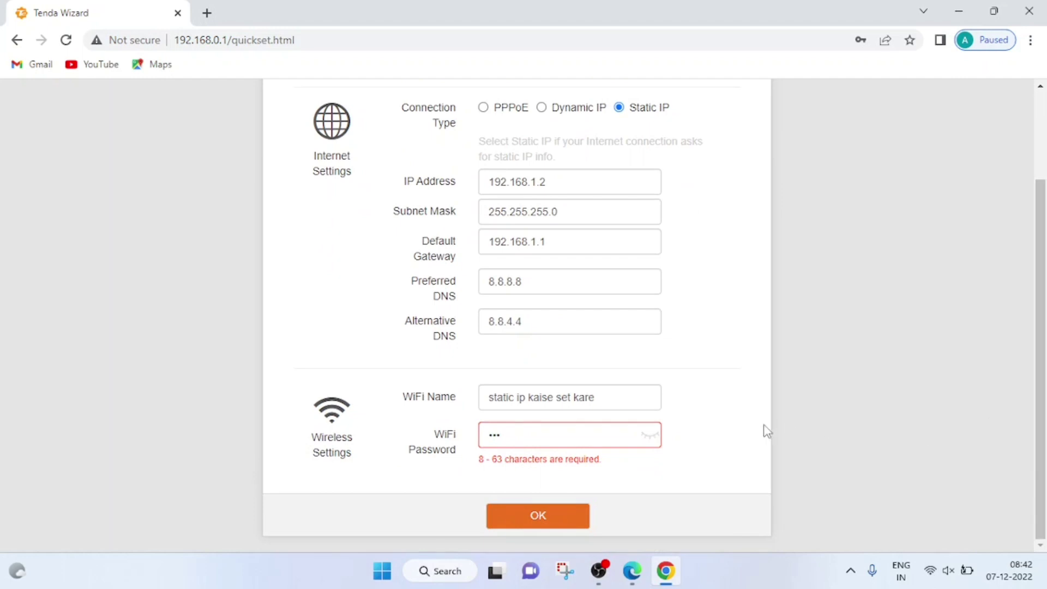
{"action": "left_click", "coordinate": [599, 432]}
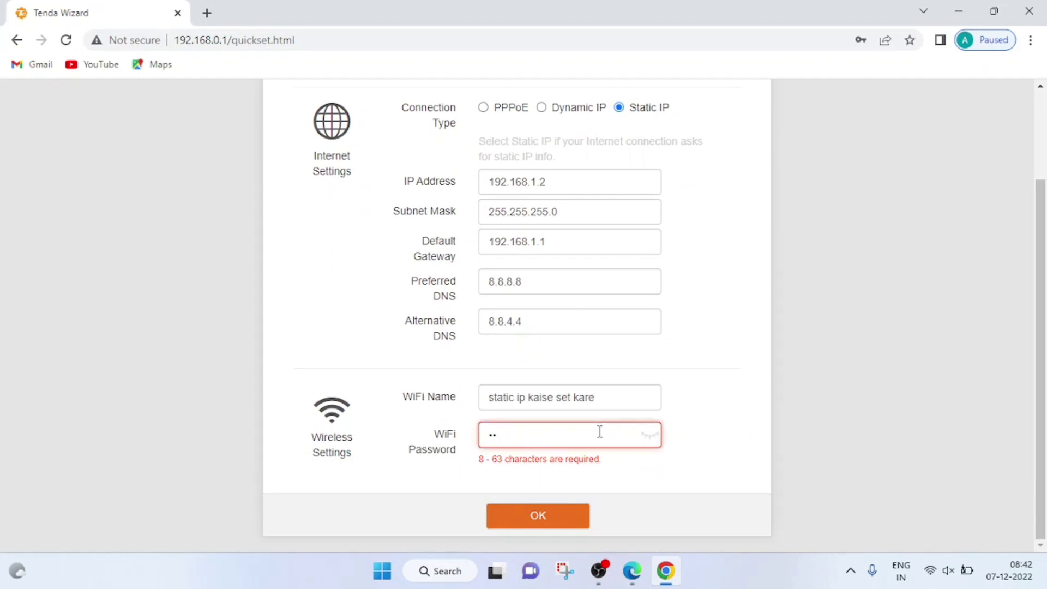
{"action": "key", "text": "BackSpace"}
{"action": "key", "text": "BackSpace"}
{"action": "type", "text": "12345678"}
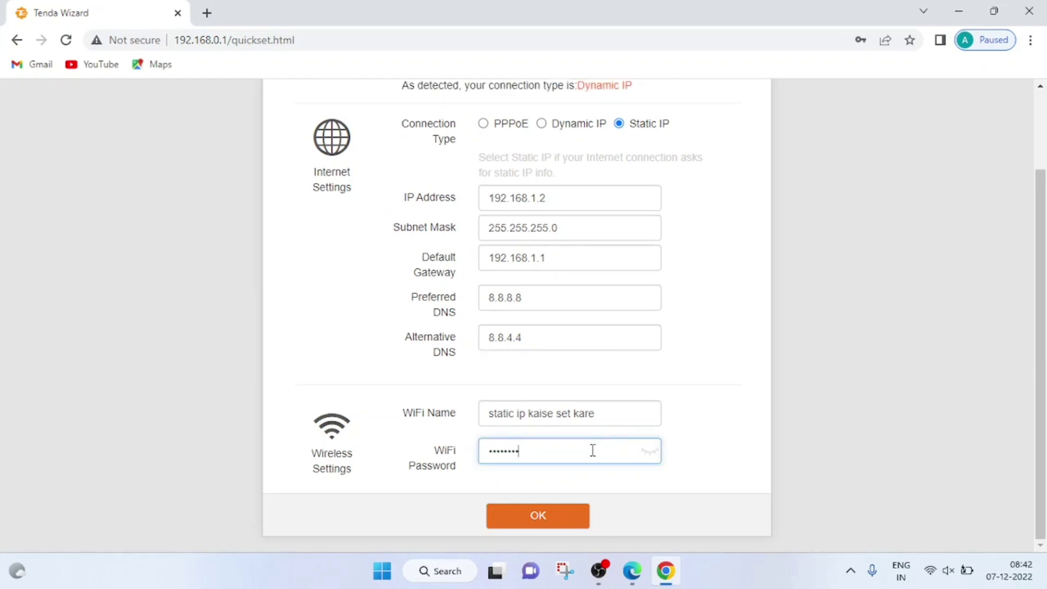
{"action": "double_click", "coordinate": [593, 450]}
{"action": "left_click", "coordinate": [593, 450]}
{"action": "double_click", "coordinate": [593, 451]}
{"action": "left_click", "coordinate": [593, 451]}
{"action": "left_click", "coordinate": [544, 517]}
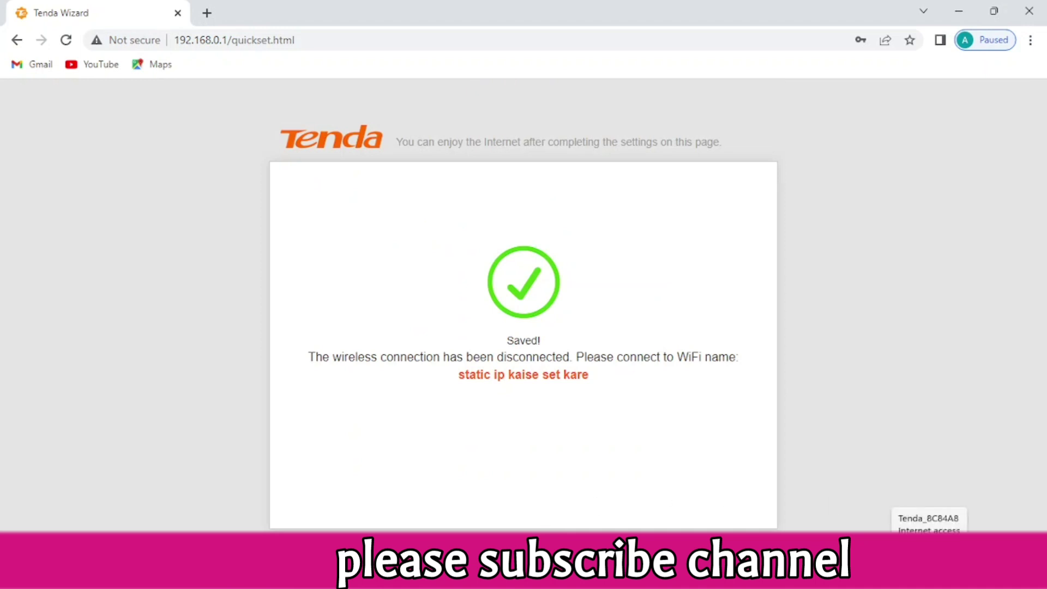
Show the Wi-Fi network list in Quick Settings and turn Wi-Fi off and back on
{"action": "left_click", "coordinate": [933, 577]}
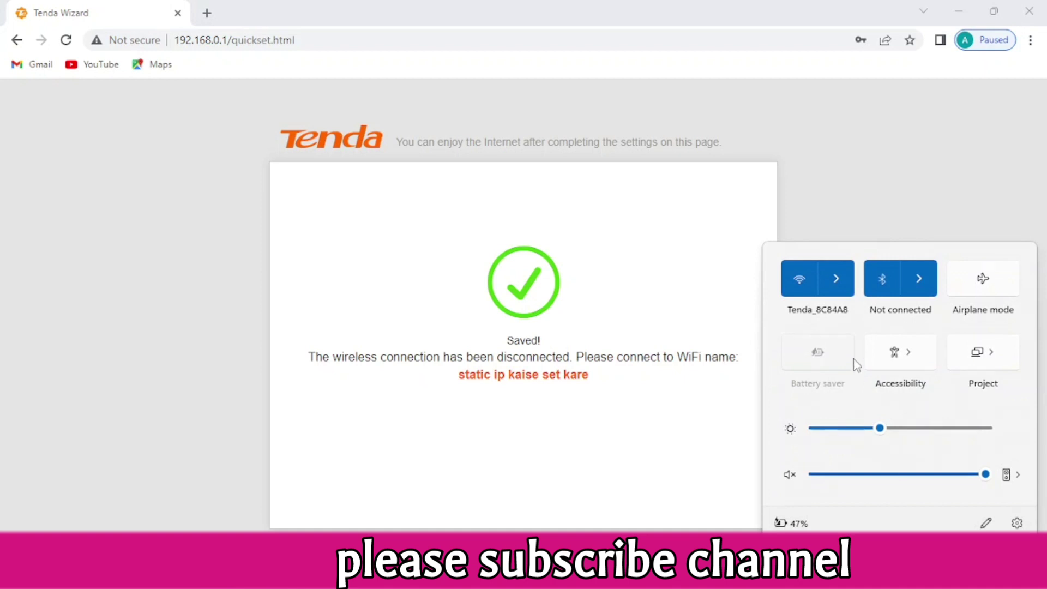
{"action": "left_click", "coordinate": [836, 276]}
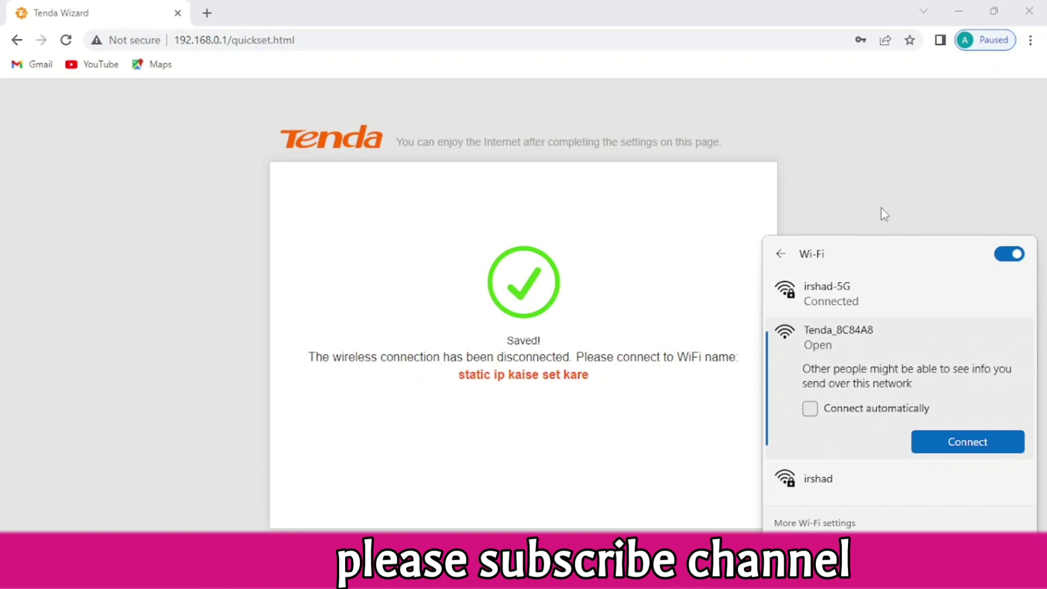
{"action": "left_click", "coordinate": [1000, 255]}
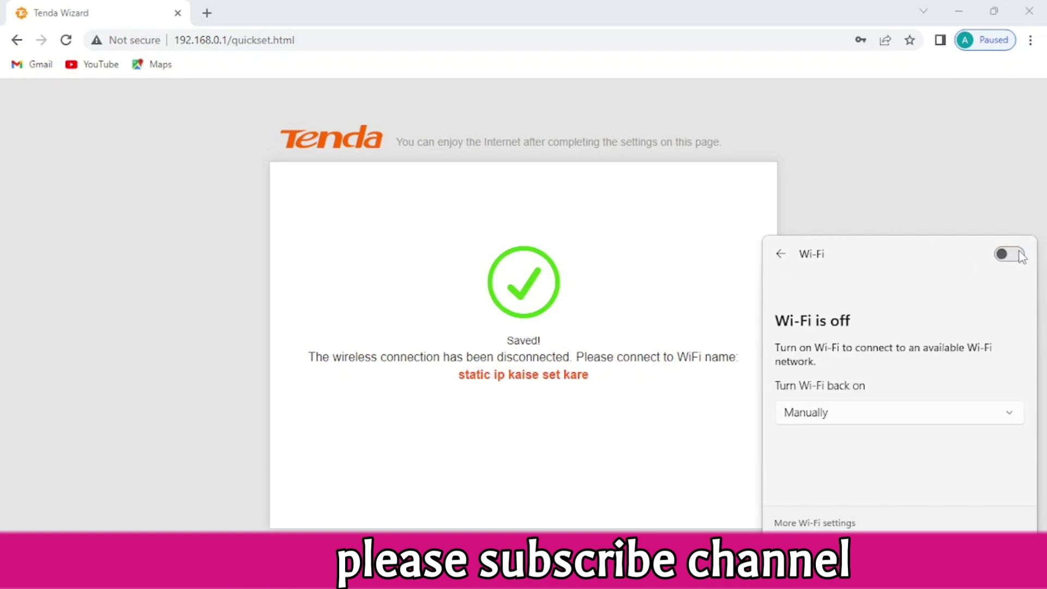
{"action": "left_click", "coordinate": [1008, 254]}
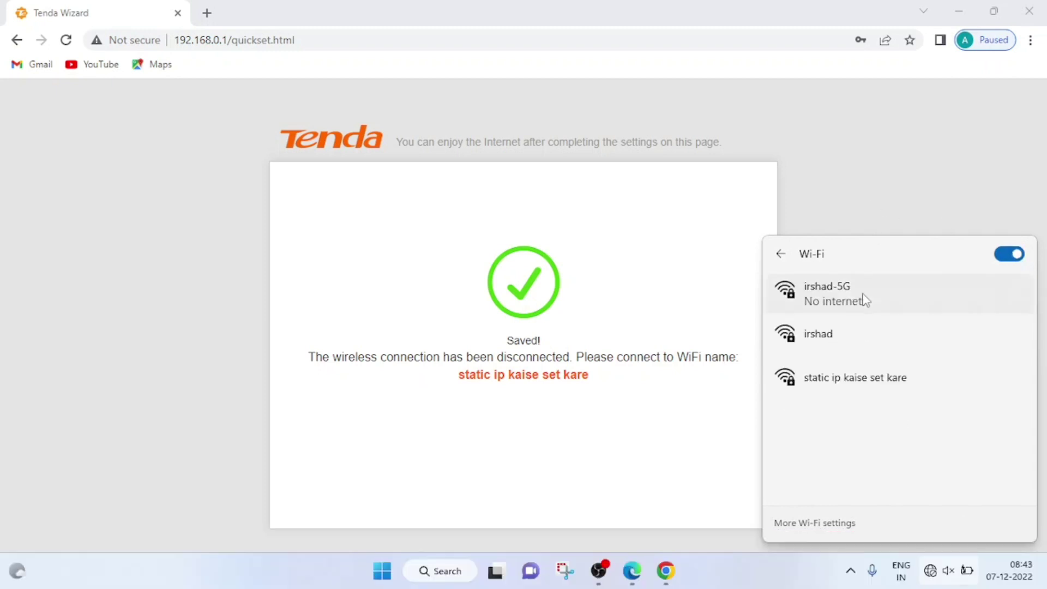
Connect to 'static ip kaise set kare' using its network security key
{"action": "left_click", "coordinate": [860, 390]}
{"action": "left_click", "coordinate": [935, 452]}
{"action": "type", "text": "••"}
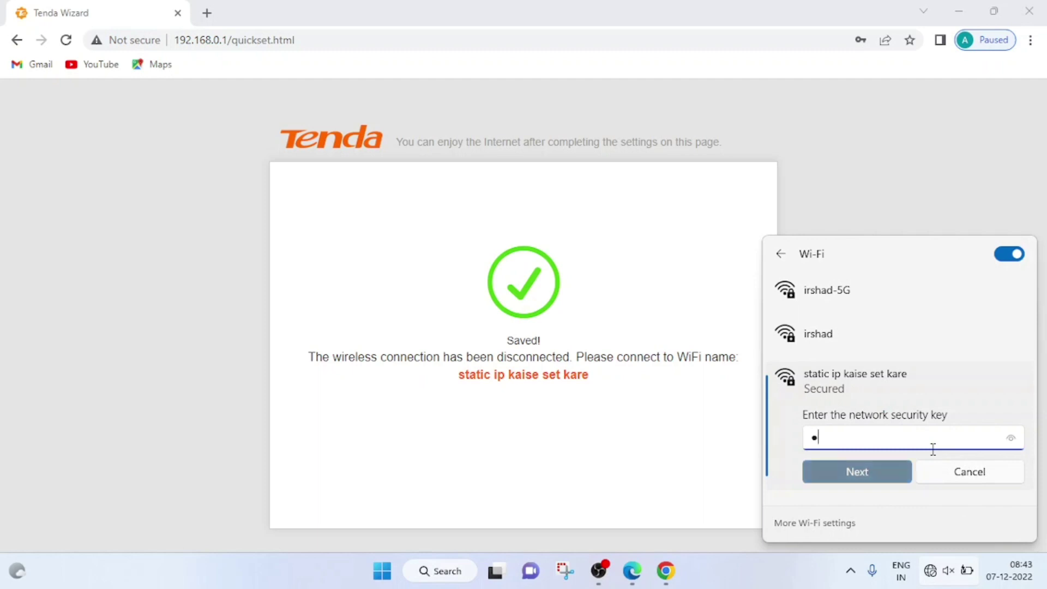
{"action": "type", "text": "•••••"}
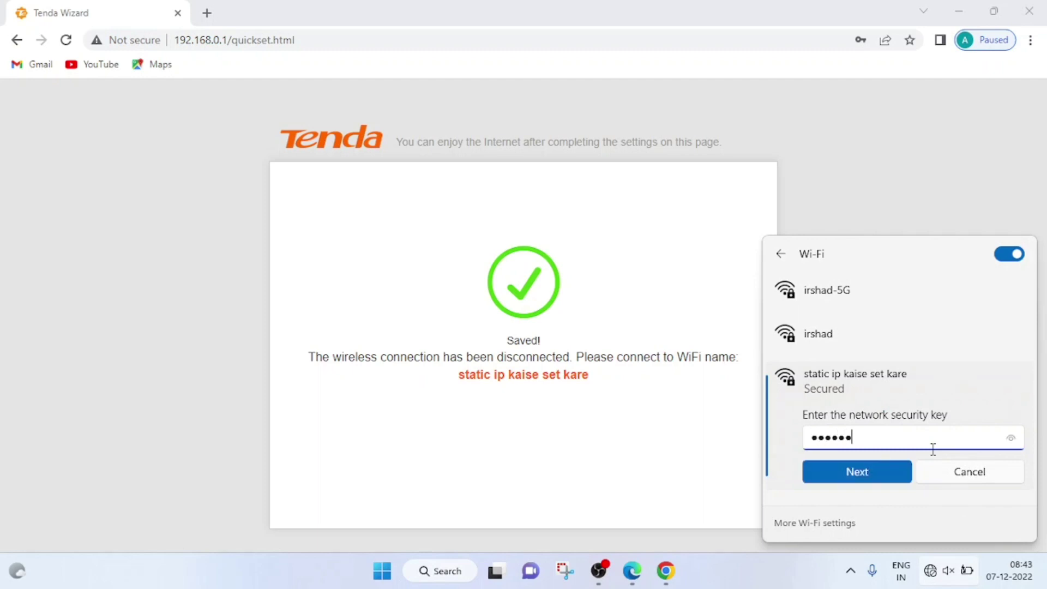
{"action": "type", "text": "••"}
{"action": "left_click", "coordinate": [859, 472]}
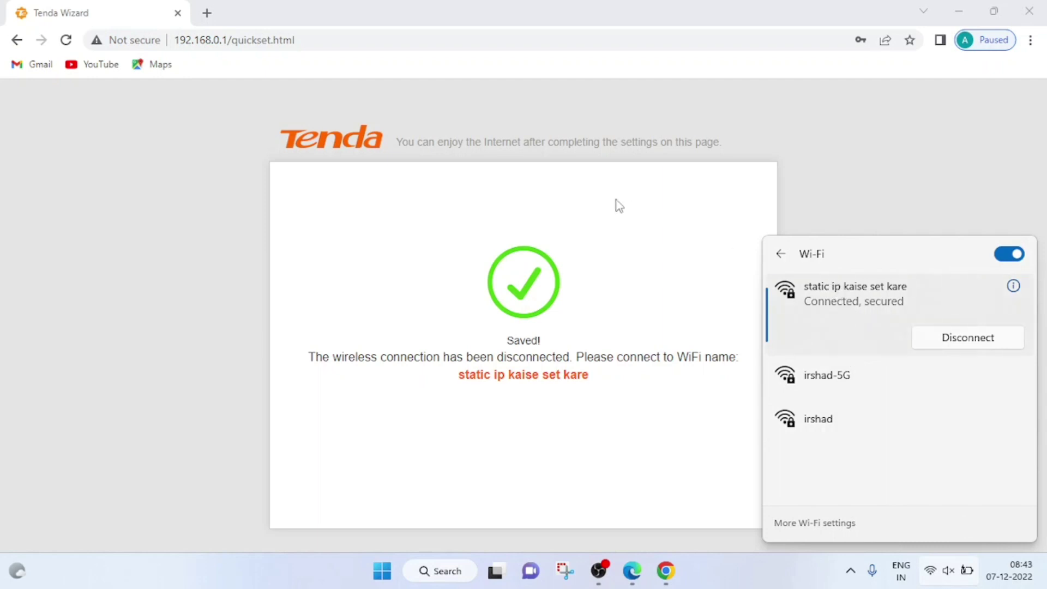
{"action": "left_click", "coordinate": [207, 13]}
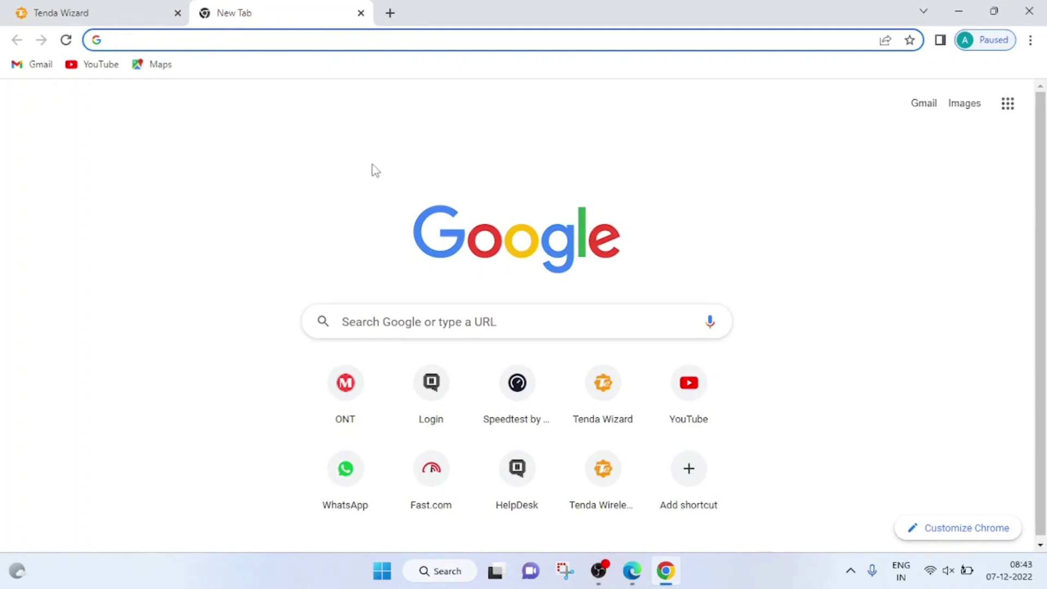
Run a Speedtest by Ookla test: 48.24 Mbps down, 48.52 Mbps up, 12 ms ping
{"action": "left_click", "coordinate": [522, 394]}
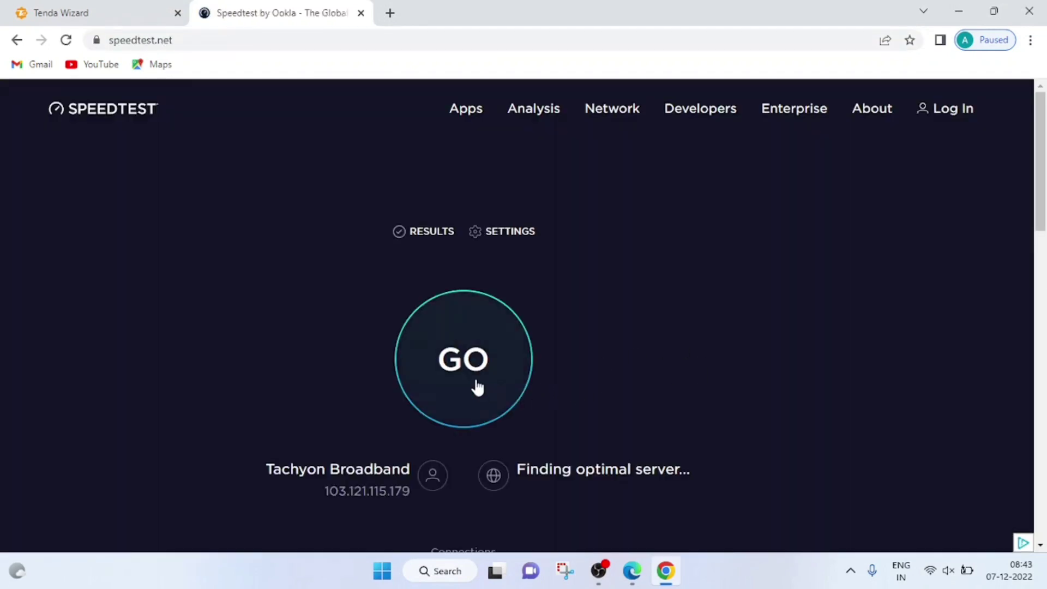
{"action": "left_click", "coordinate": [476, 383]}
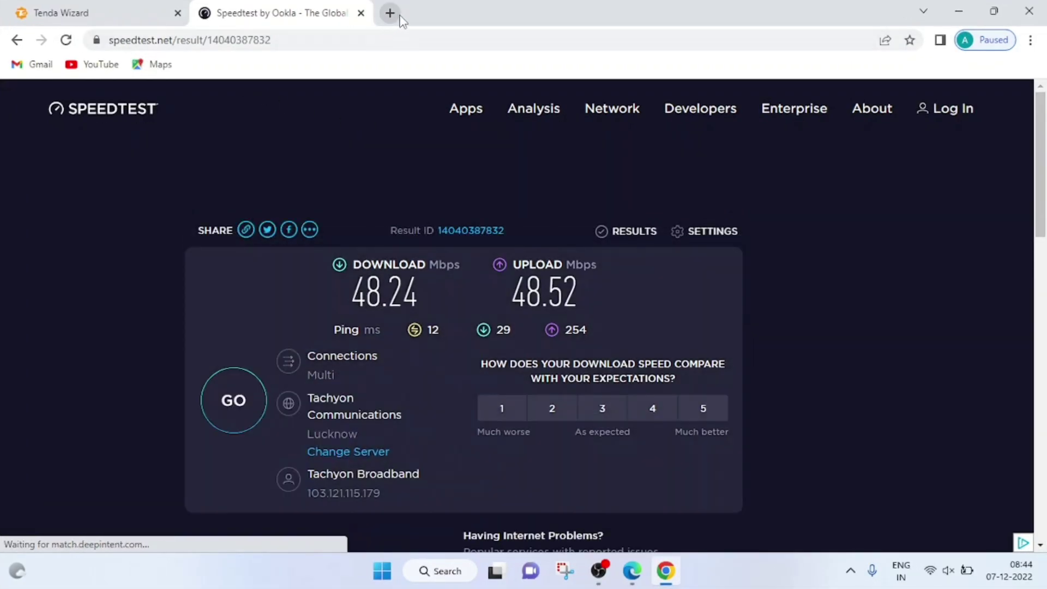
{"action": "left_click", "coordinate": [390, 13]}
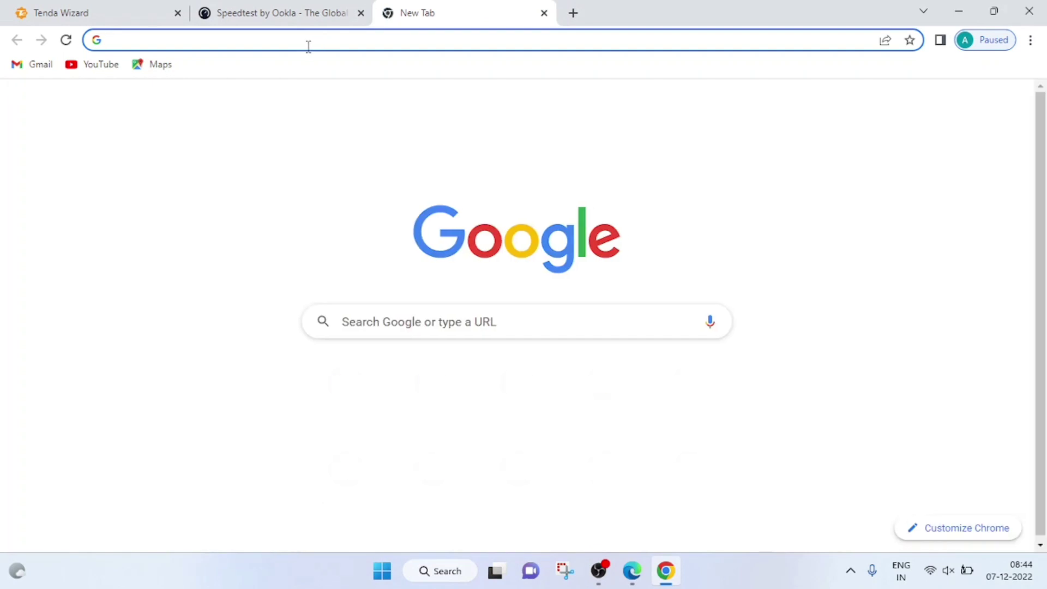
Load 192.168.0.1 to show the router status page reporting internet connected via Static IP
{"action": "left_click", "coordinate": [308, 46]}
{"action": "type", "text": "192"}
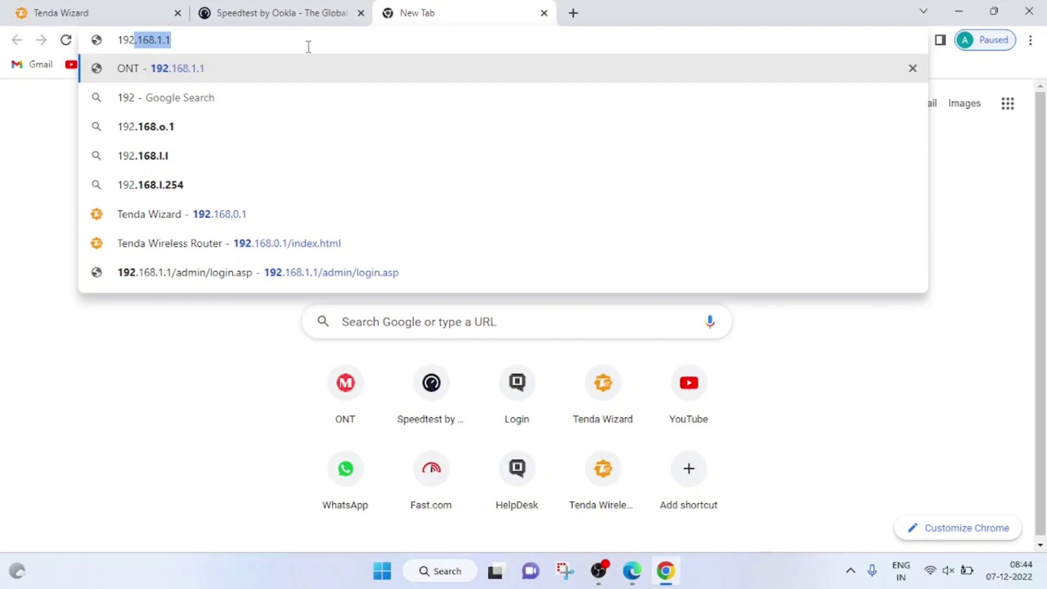
{"action": "type", "text": ".16"}
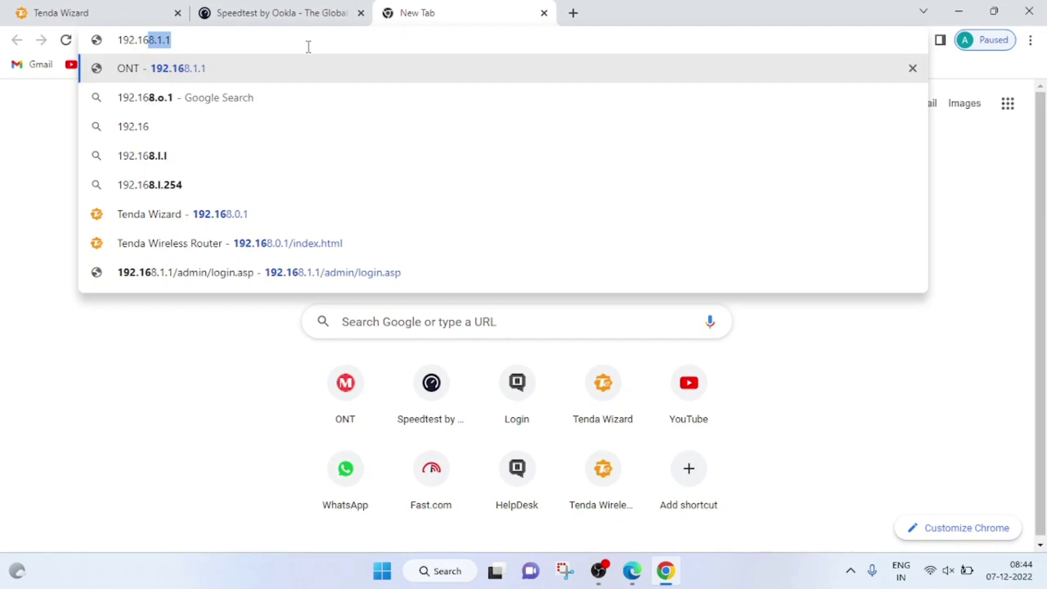
{"action": "type", "text": "8.0.1"}
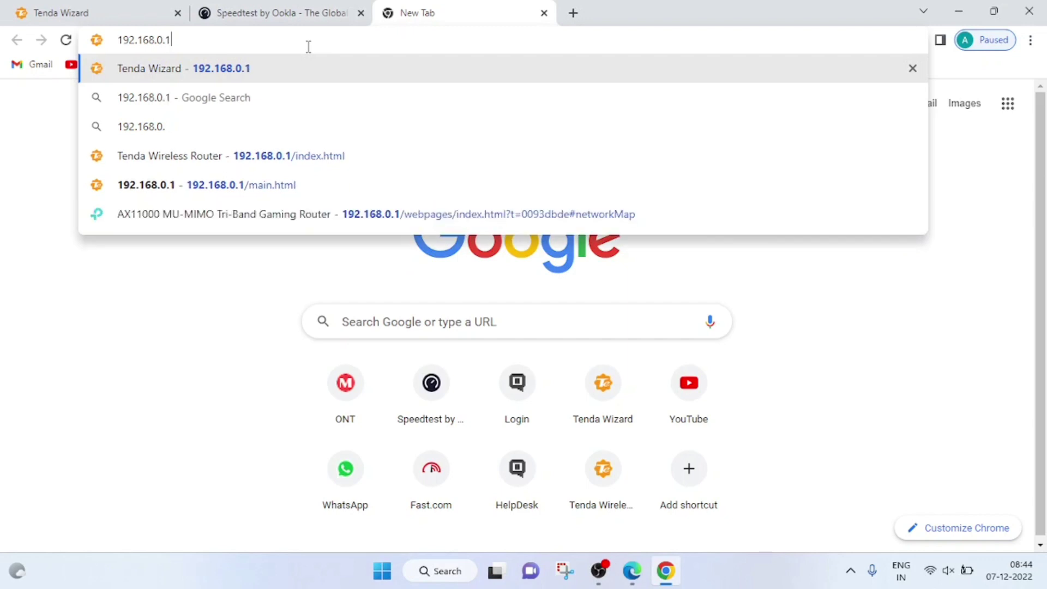
{"action": "key", "text": "Return"}
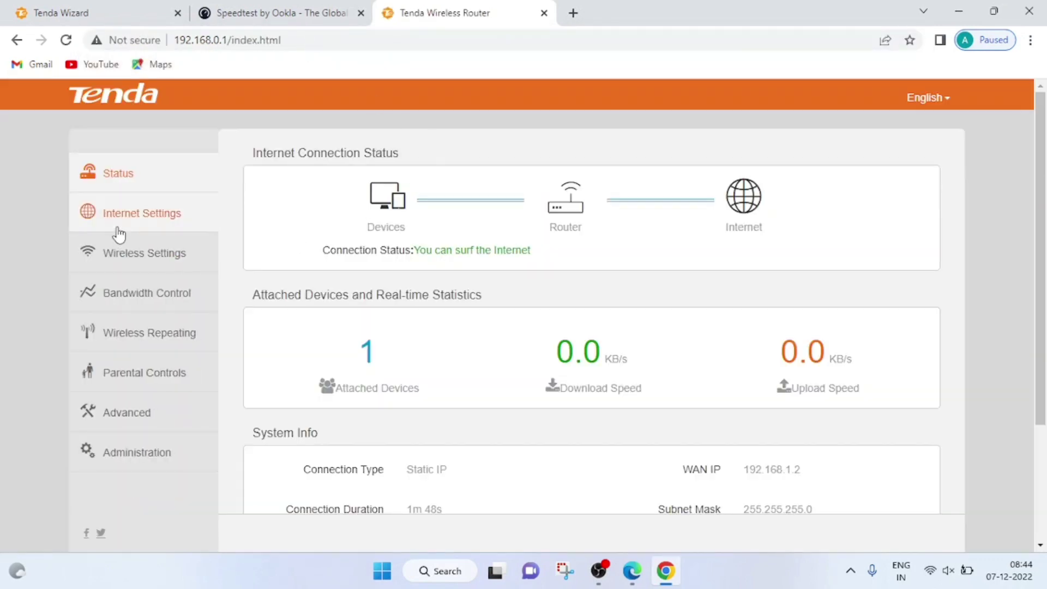
Review Internet Settings showing Static IP 192.168.1.2, gateway 192.168.1.1 and DNS 8.8.8.8/8.8.4.4
{"action": "left_click", "coordinate": [123, 227]}
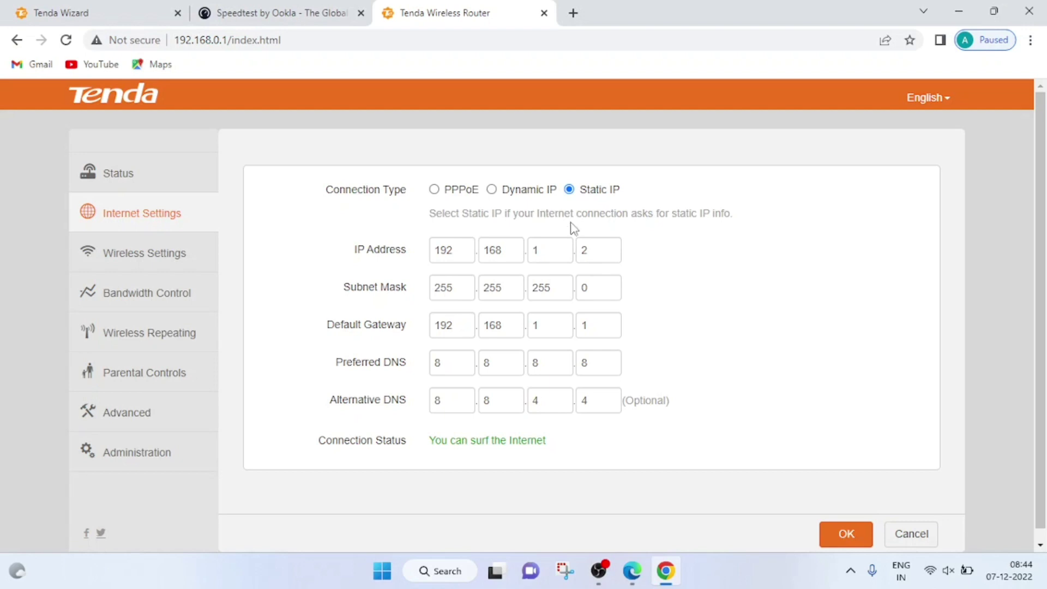
{"action": "left_click", "coordinate": [155, 189]}
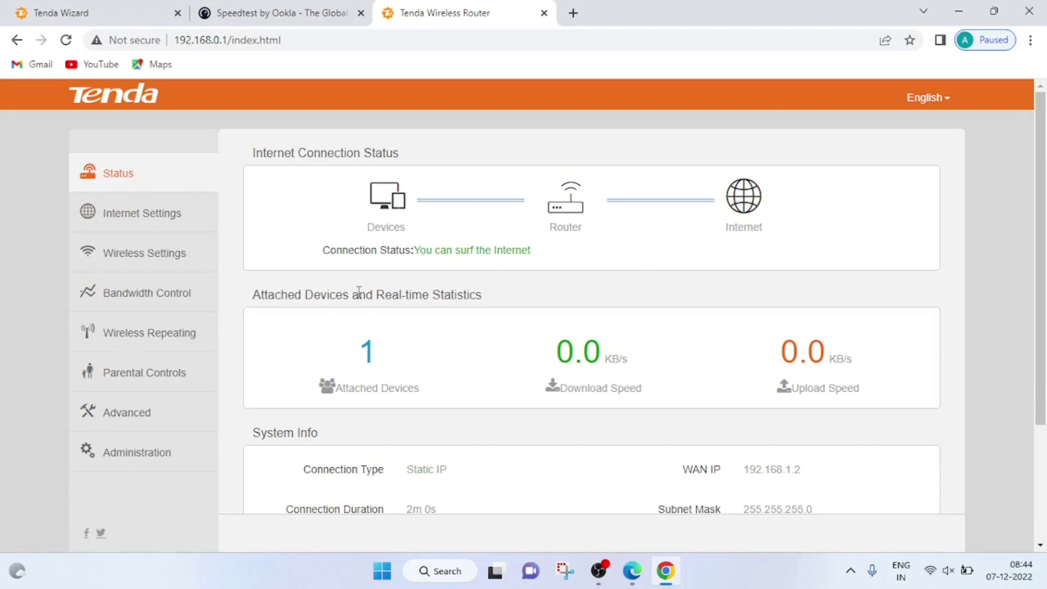
{"action": "left_click", "coordinate": [135, 228]}
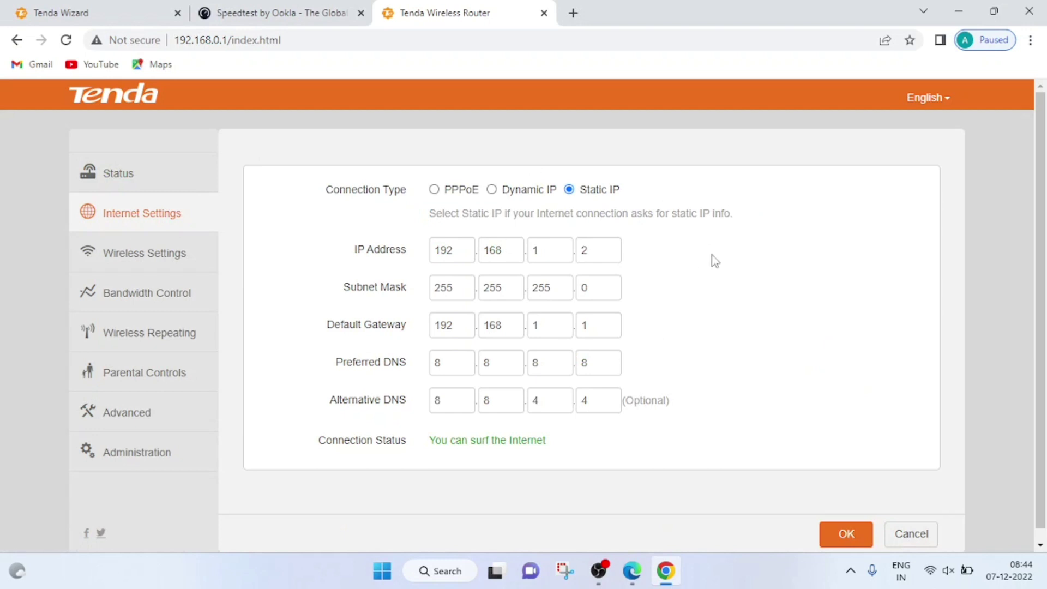